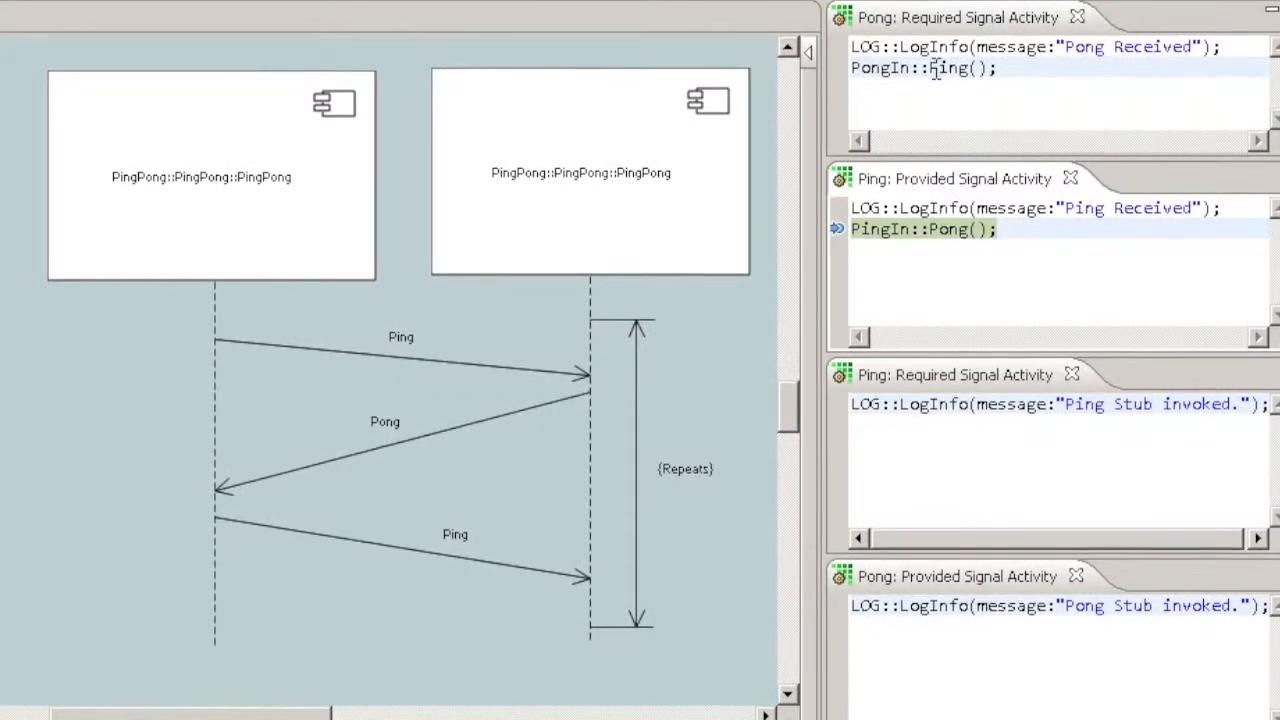
# - Highlight the Ping call and the two wired PingPong component instances on the package diagram
pyautogui.moveTo(920, 66); pyautogui.dragTo(990, 68)
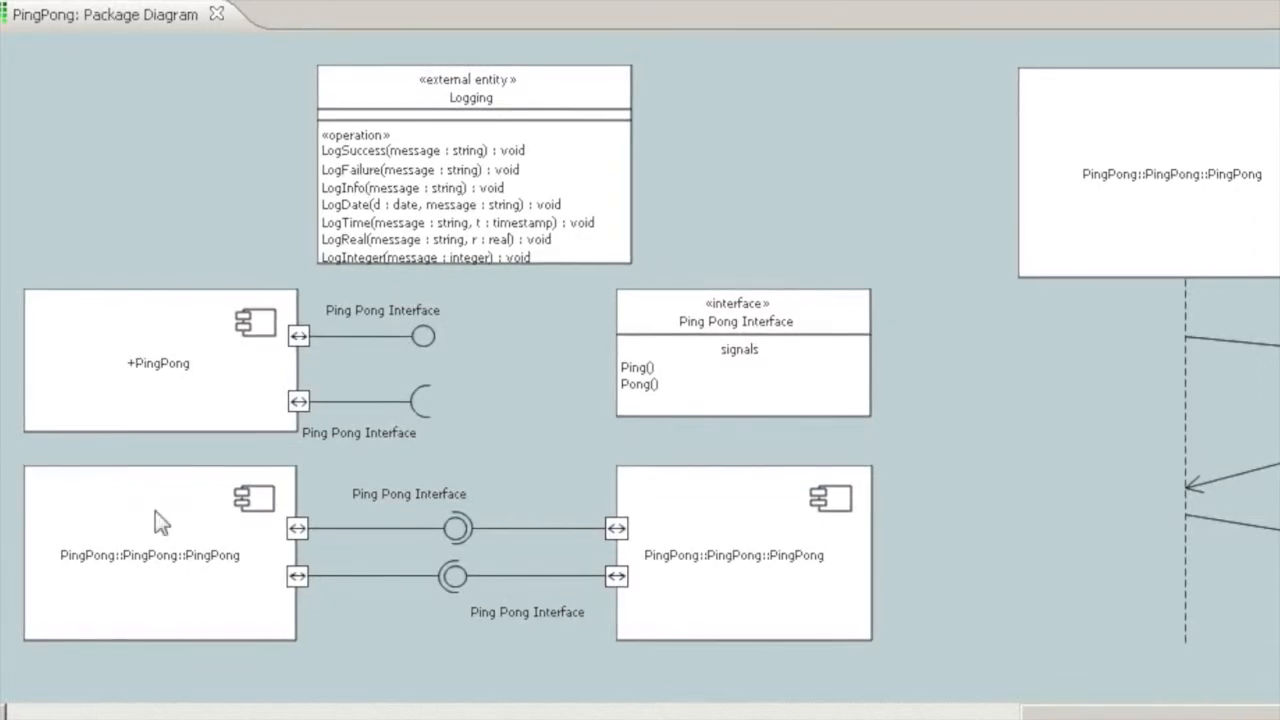
pyautogui.moveTo(990, 672); pyautogui.dragTo(987, 672)
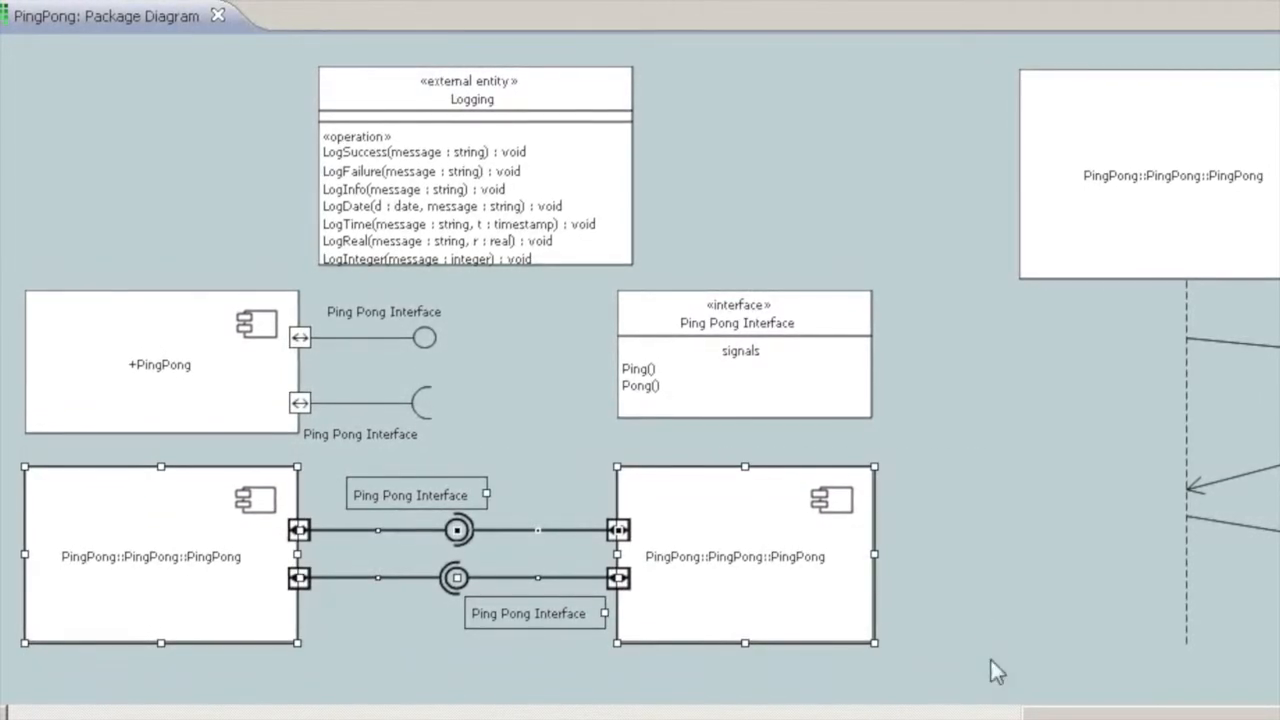
pyautogui.click(960, 594)
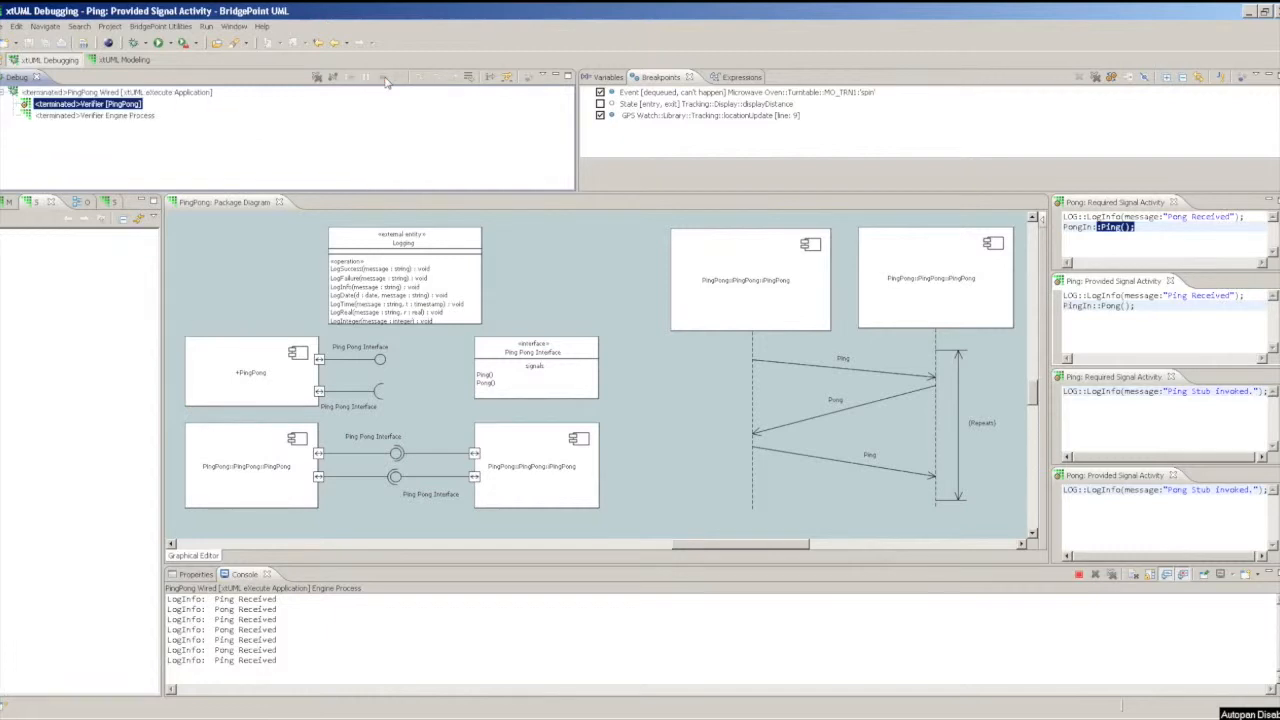
# - Terminate the running PingPong Wired Verifier session from the Debug view
pyautogui.click(330, 79)
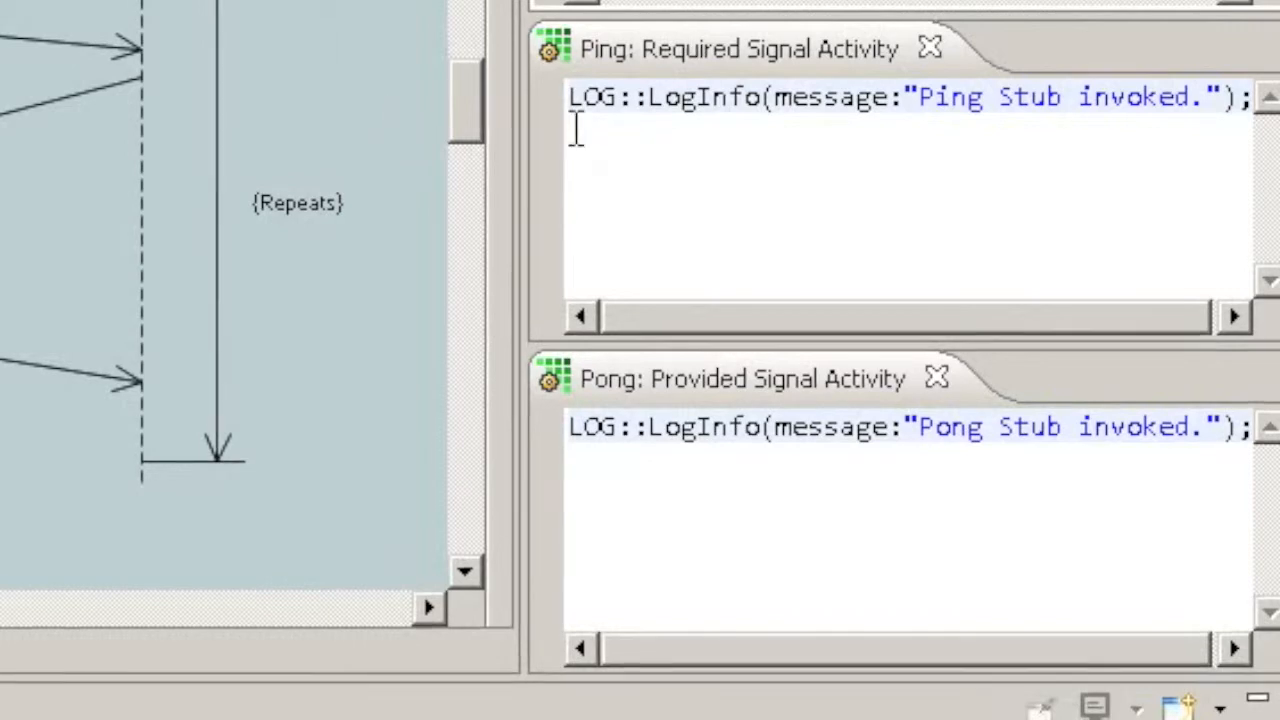
pyautogui.click(567, 98)
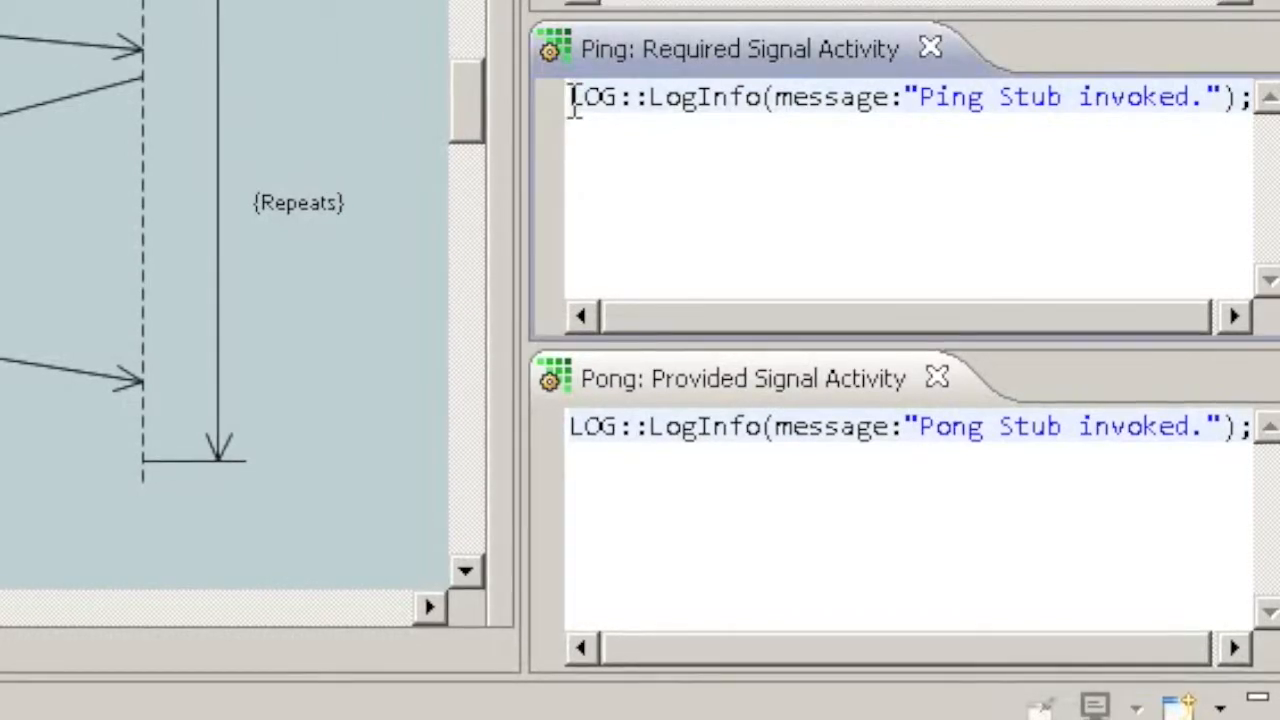
pyautogui.moveTo(930, 140); pyautogui.dragTo(1255, 100)
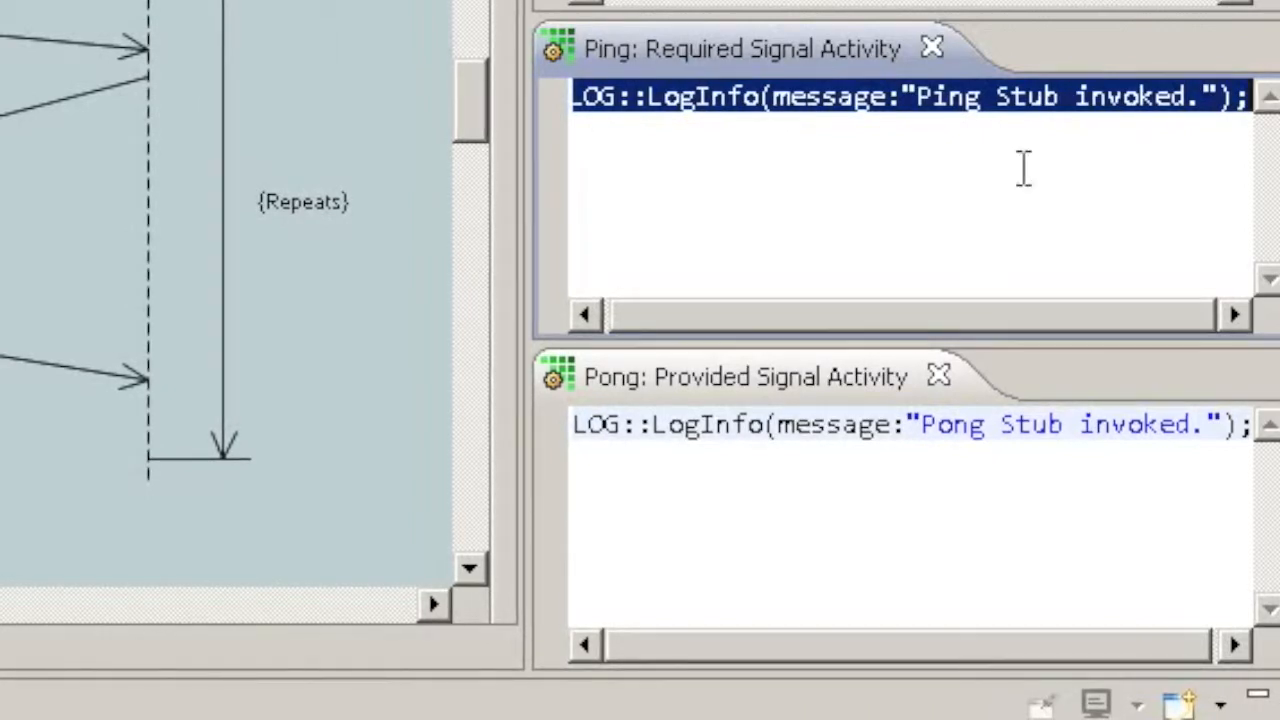
pyautogui.doubleClick(1022, 95)
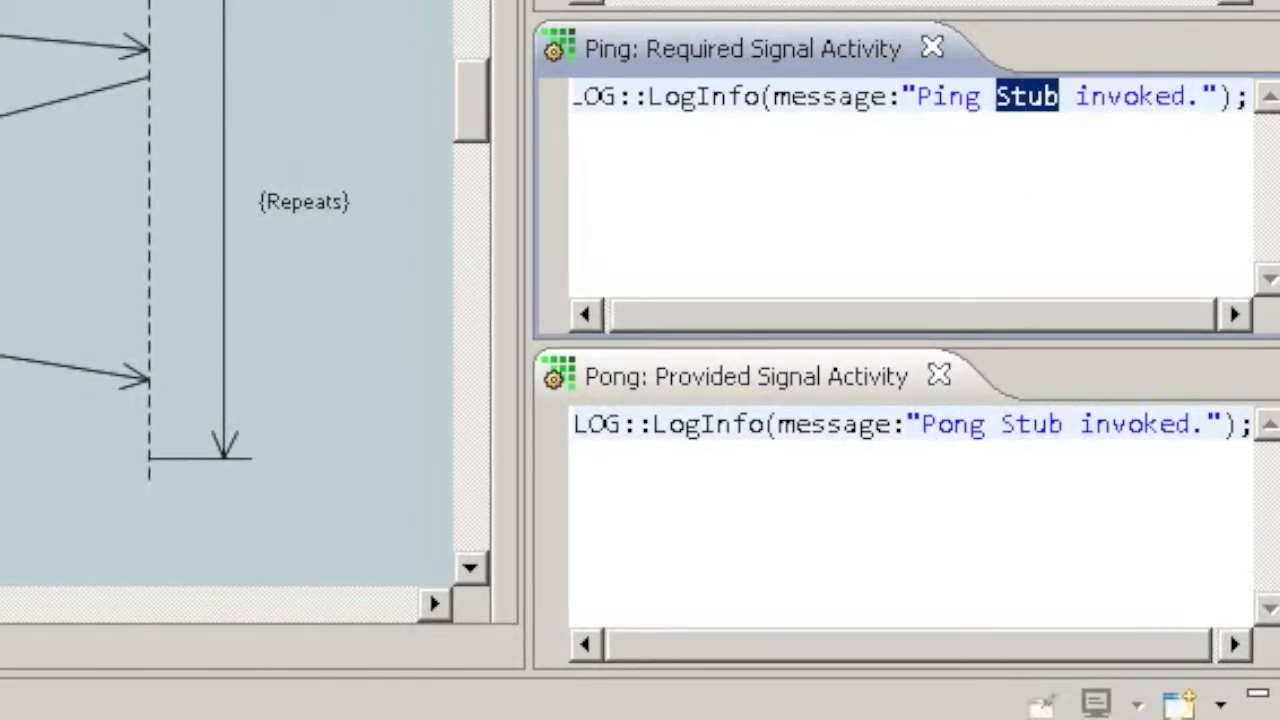
pyautogui.doubleClick(1016, 423)
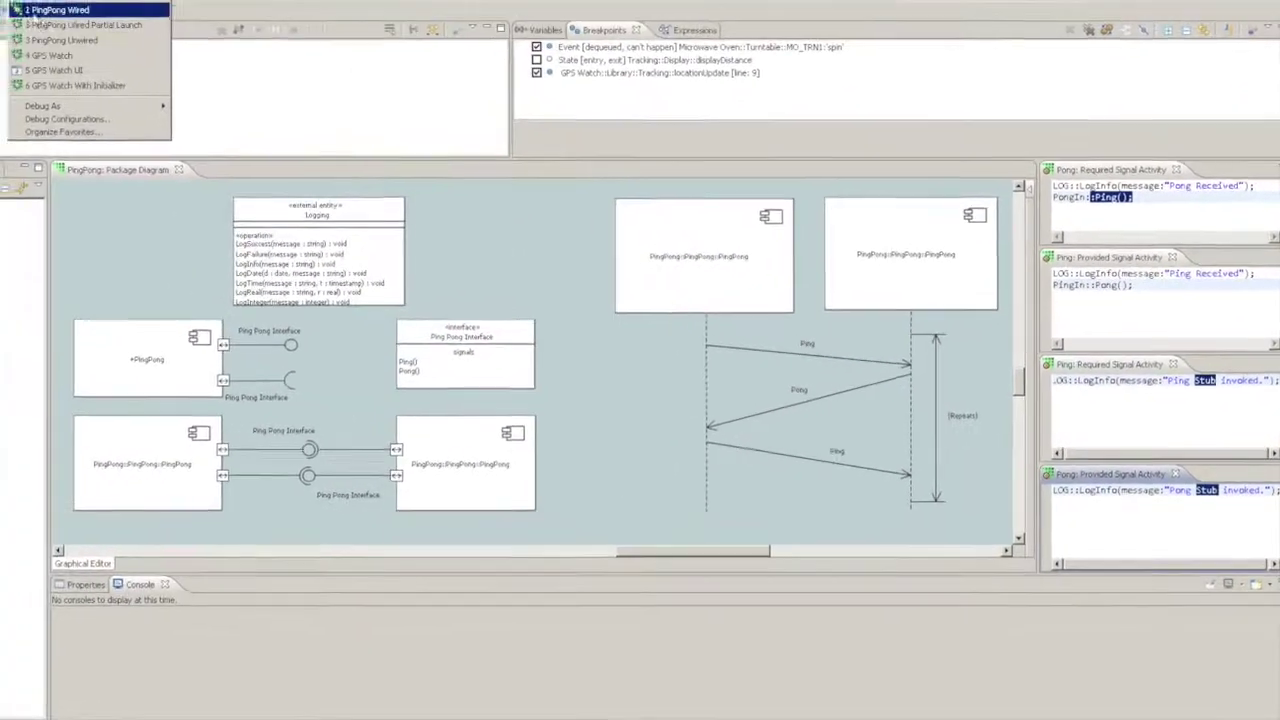
# - Start PingPong Wired Partial Launch and expand PingPong > PingIn to show its signals
pyautogui.click(58, 24)
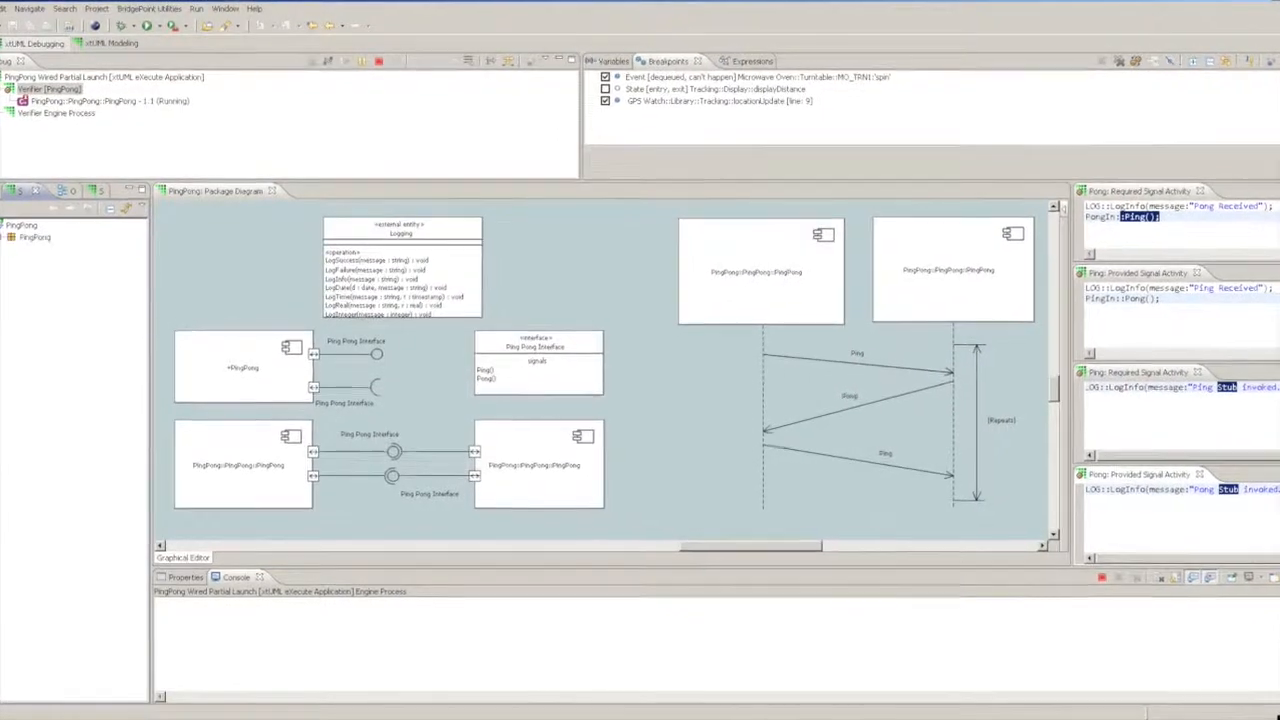
pyautogui.click(8, 240)
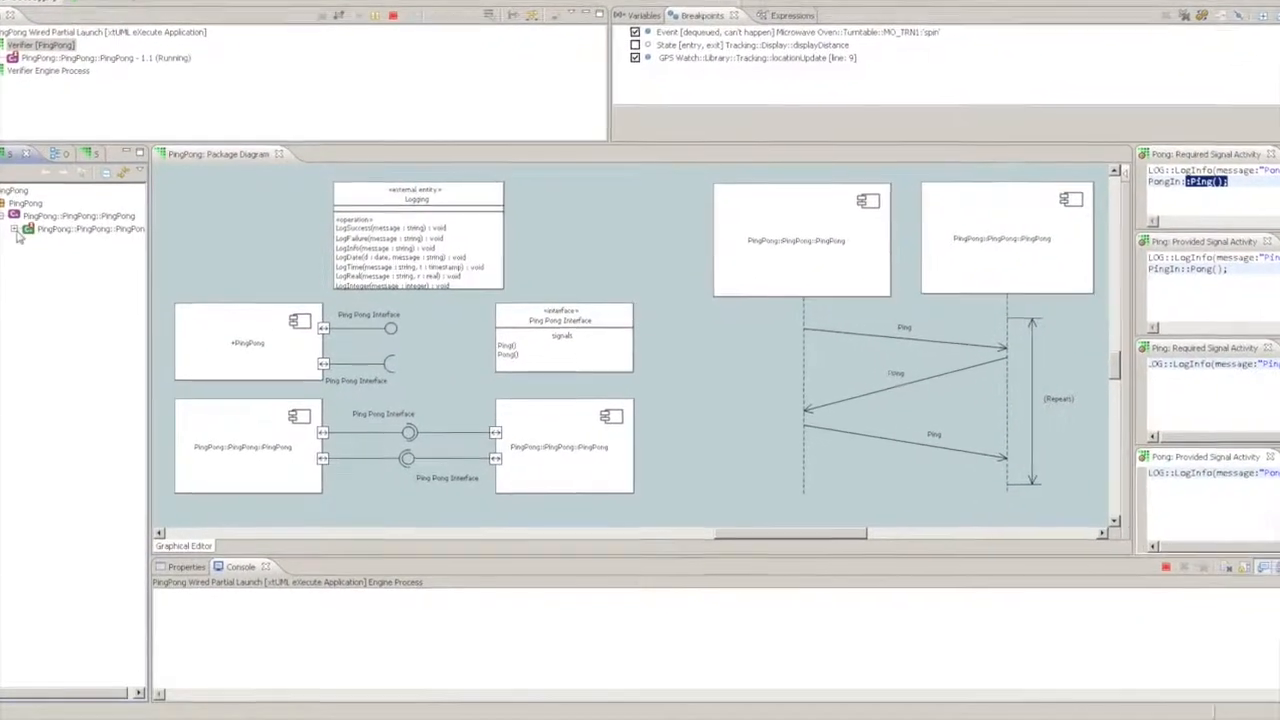
pyautogui.click(8, 240)
pyautogui.click(21, 213)
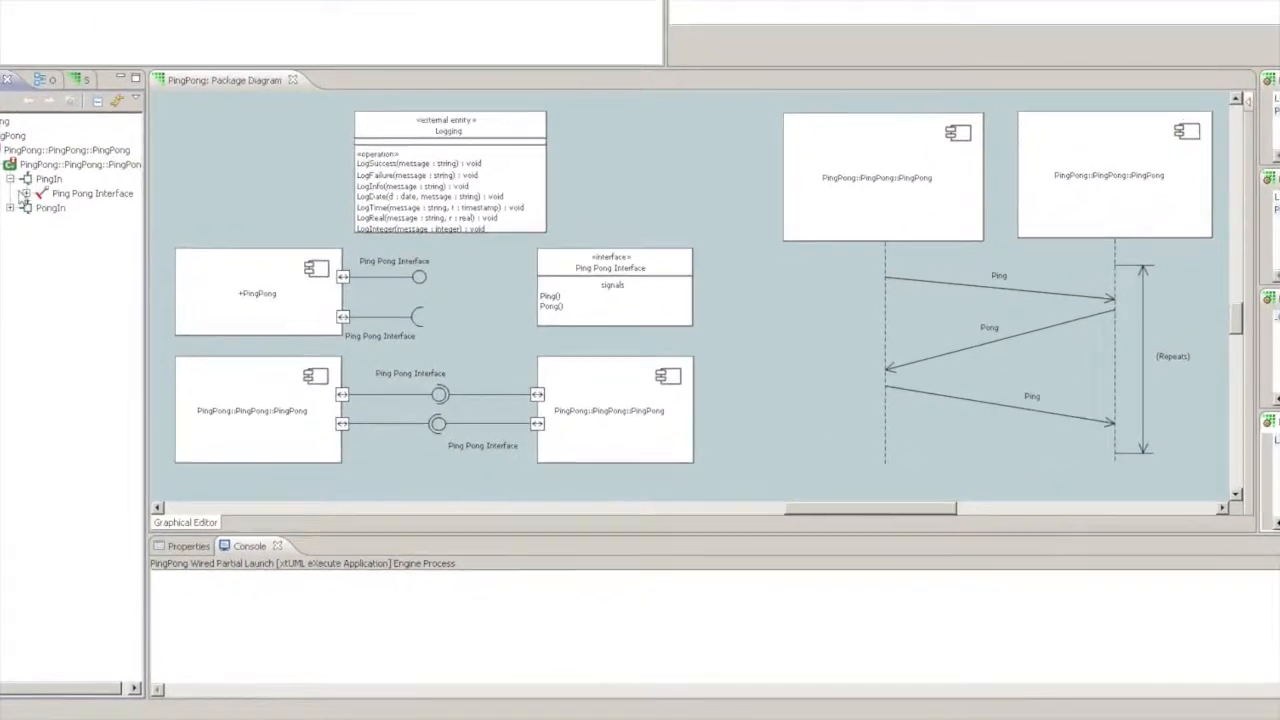
# - Execute the Ping signal and highlight the Ping Received / Pong Stub invoked console lines
pyautogui.rightClick(70, 170)
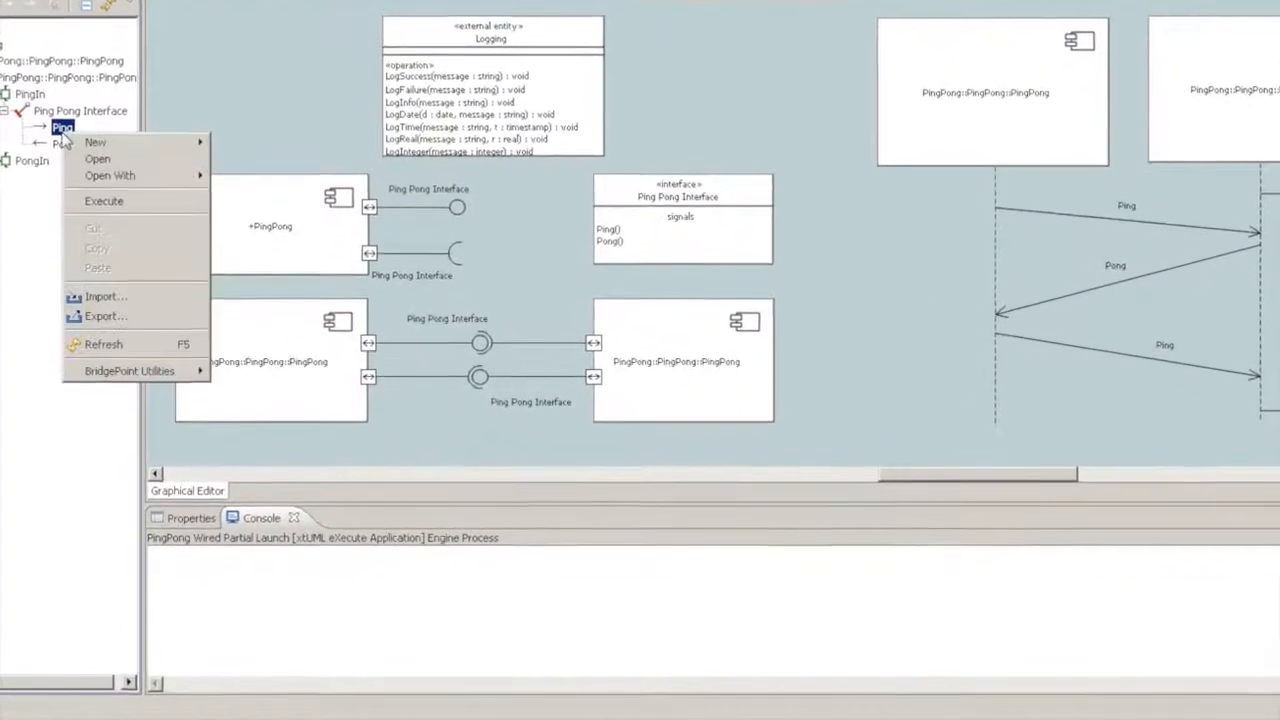
pyautogui.click(95, 195)
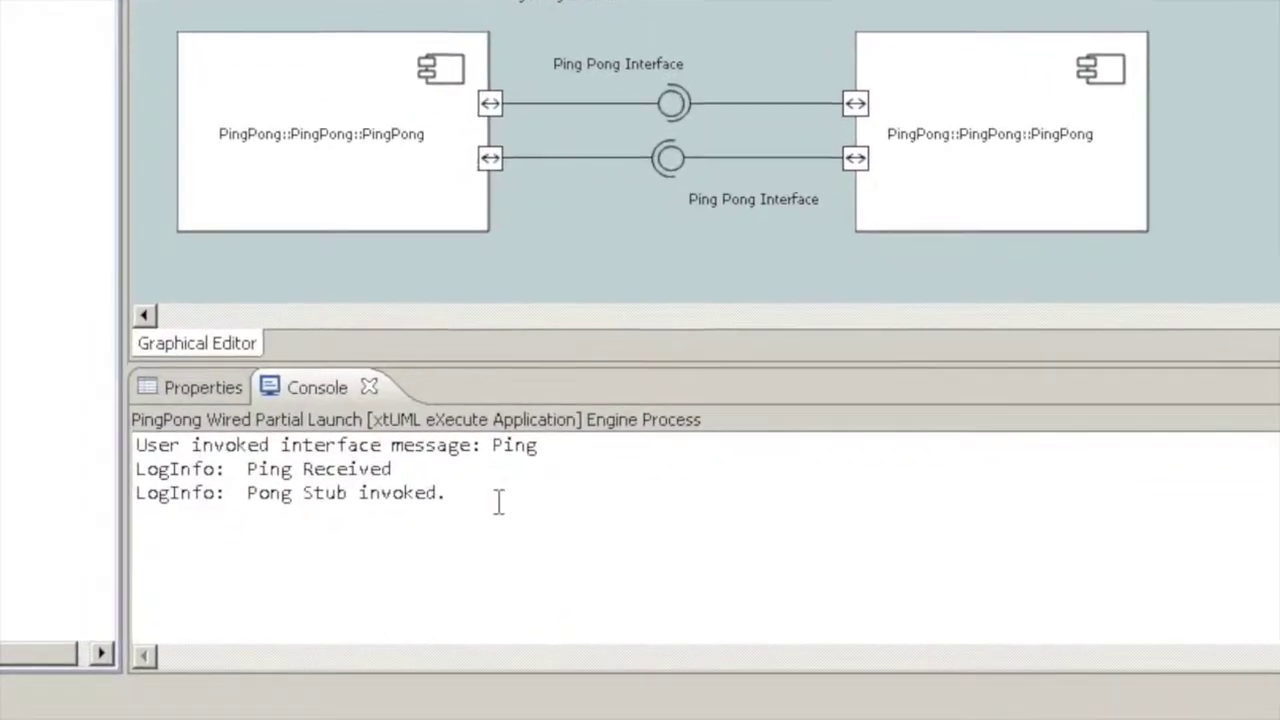
pyautogui.moveTo(498, 500); pyautogui.dragTo(120, 440)
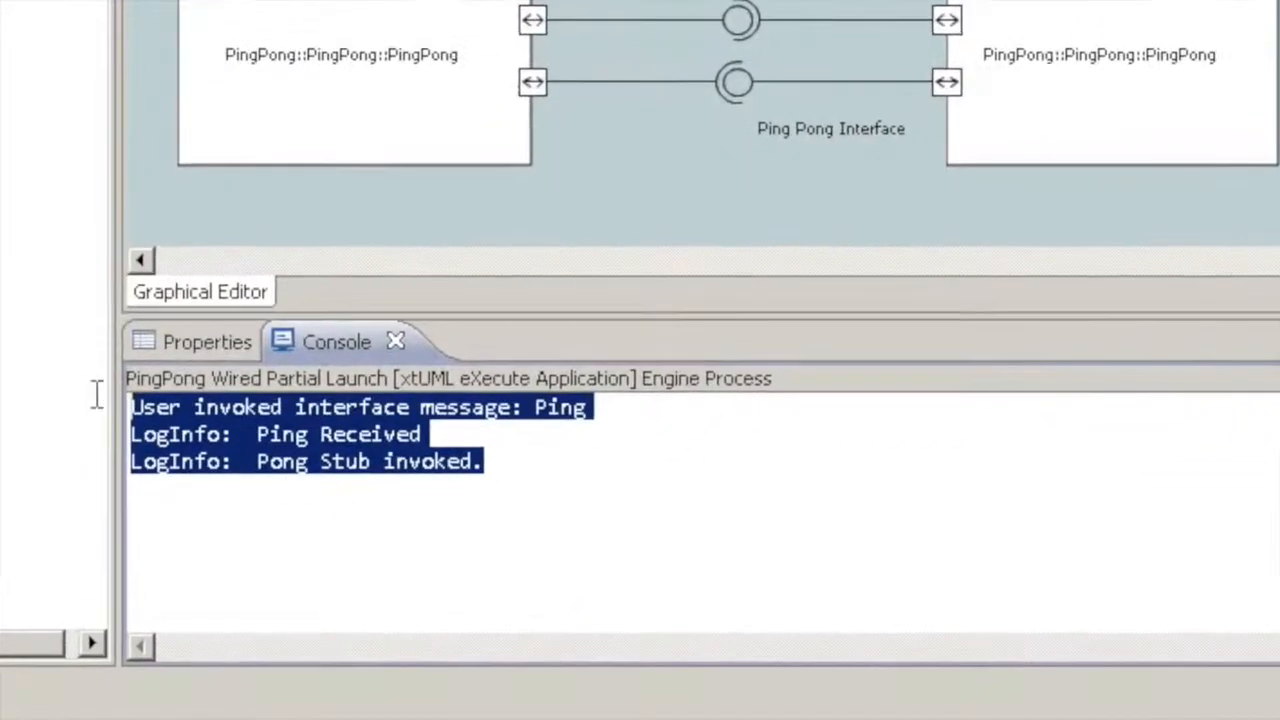
pyautogui.click(850, 470)
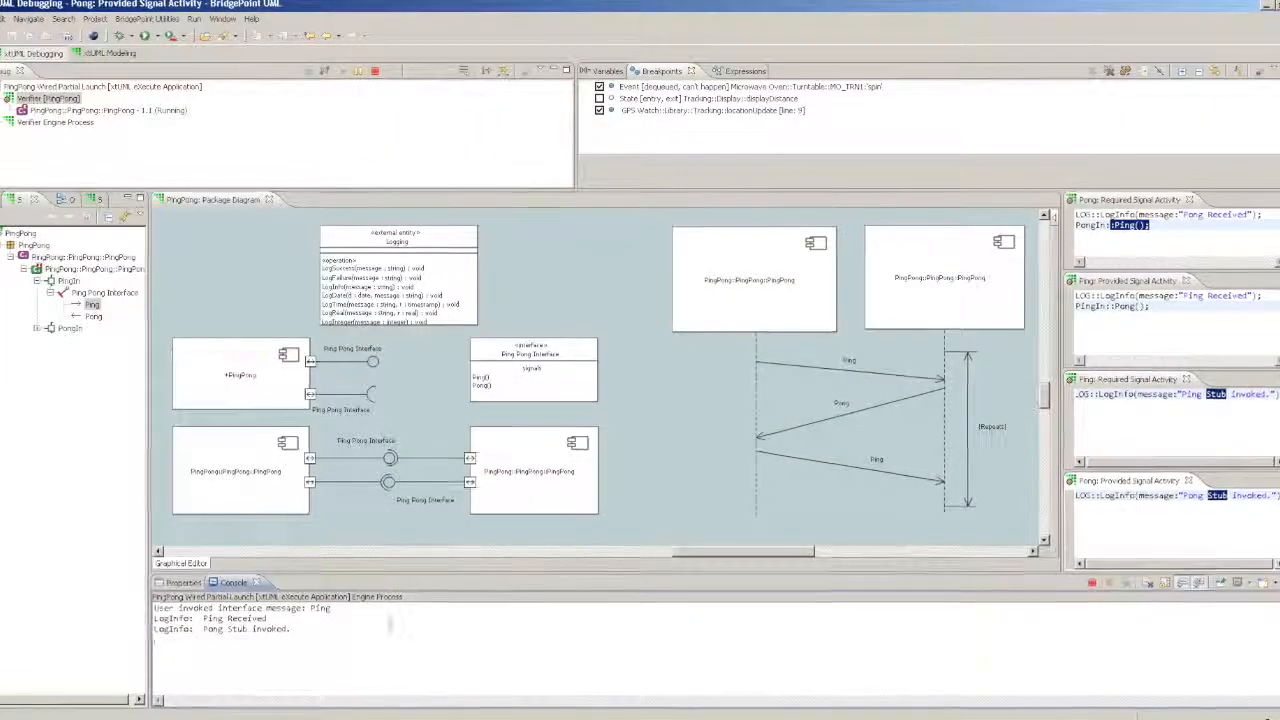
# - Reconfigure PingPong Wired to launch only the first PingPong instance and start it in Debug
pyautogui.click(374, 72)
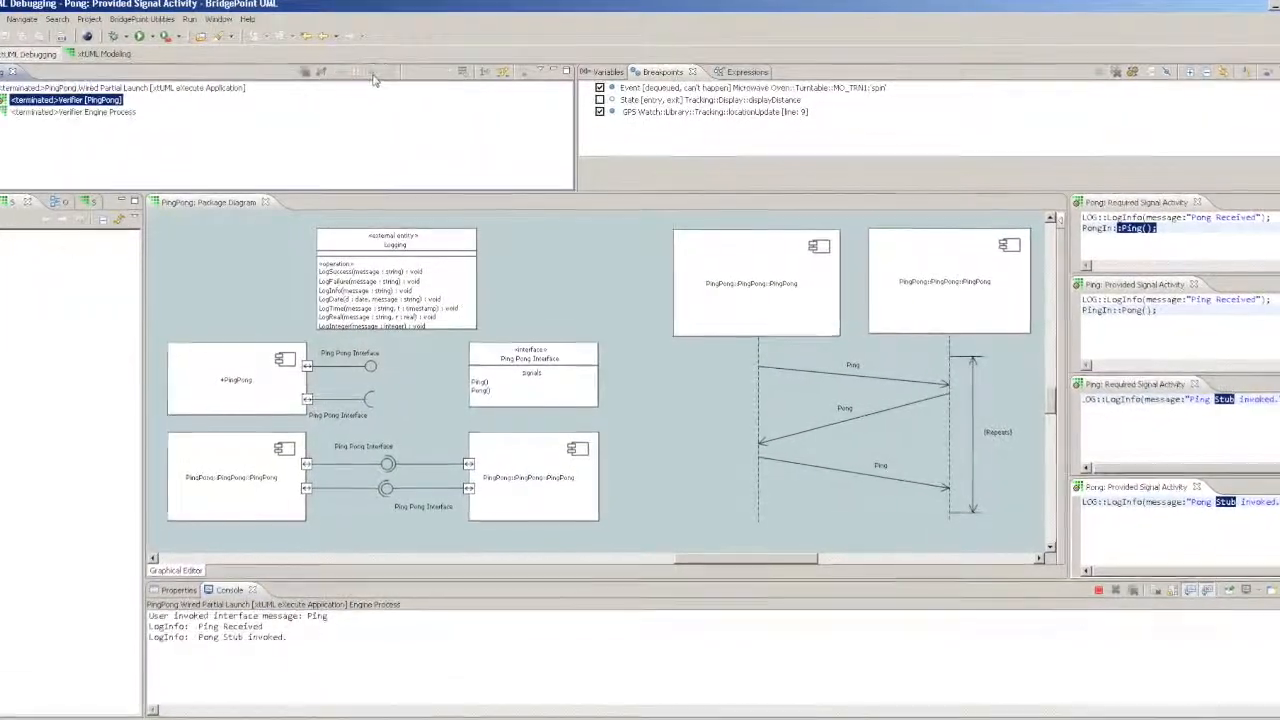
pyautogui.click(122, 36)
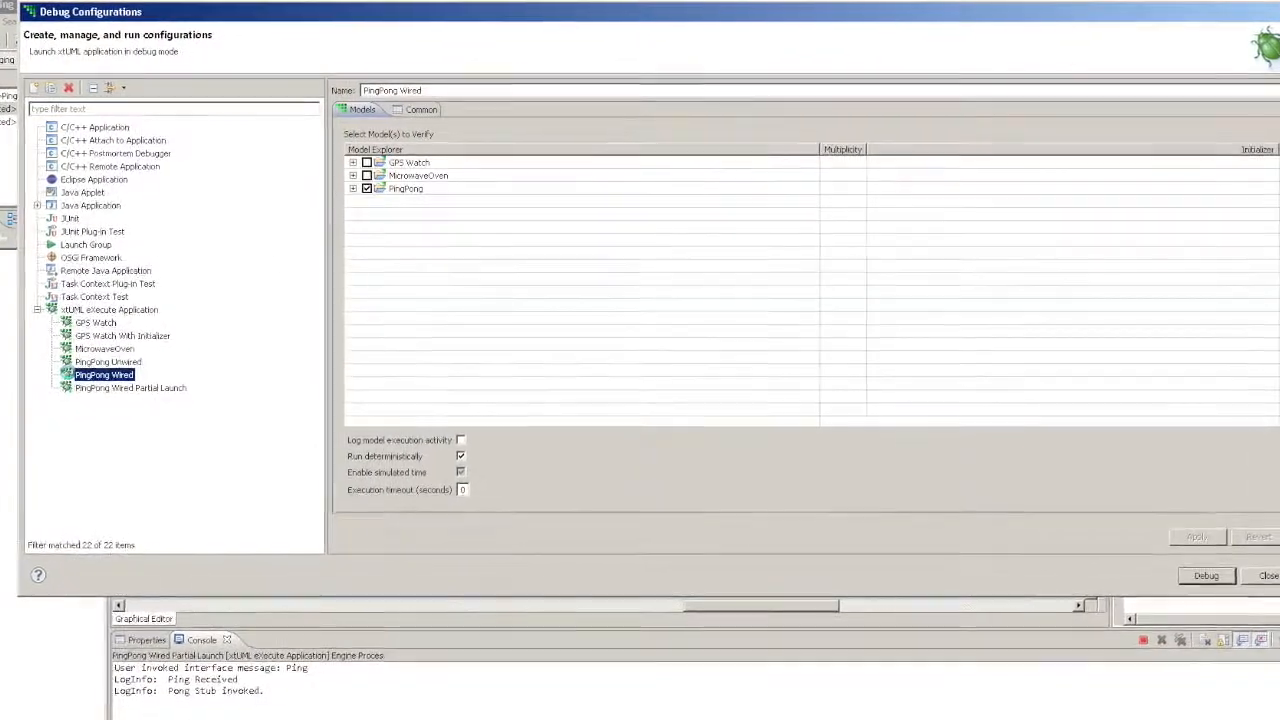
pyautogui.click(353, 189)
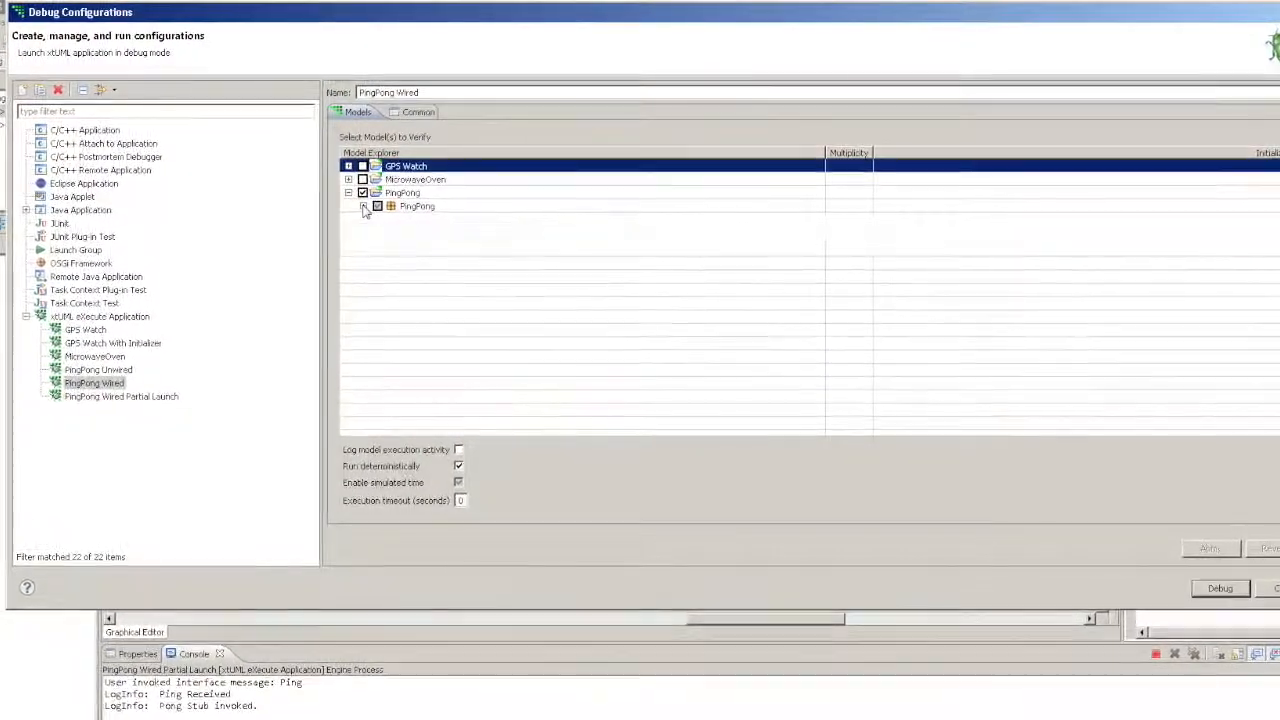
pyautogui.click(364, 204)
pyautogui.click(390, 251)
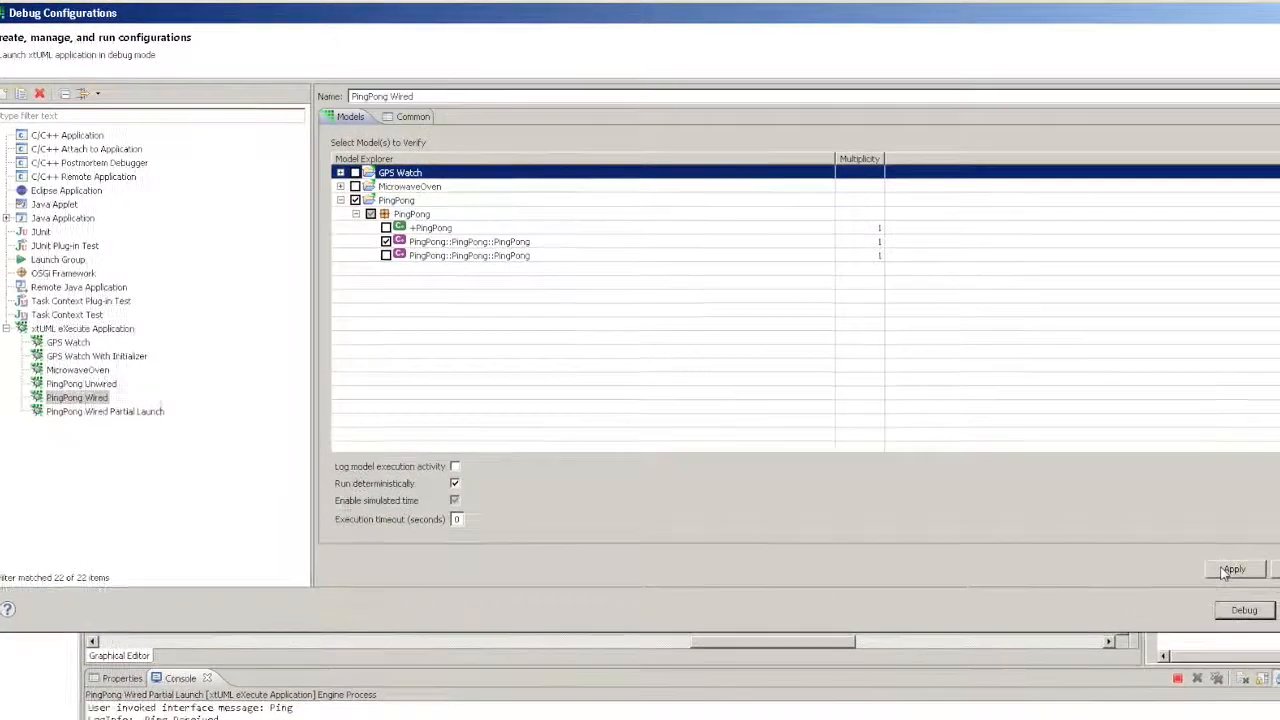
pyautogui.click(1248, 614)
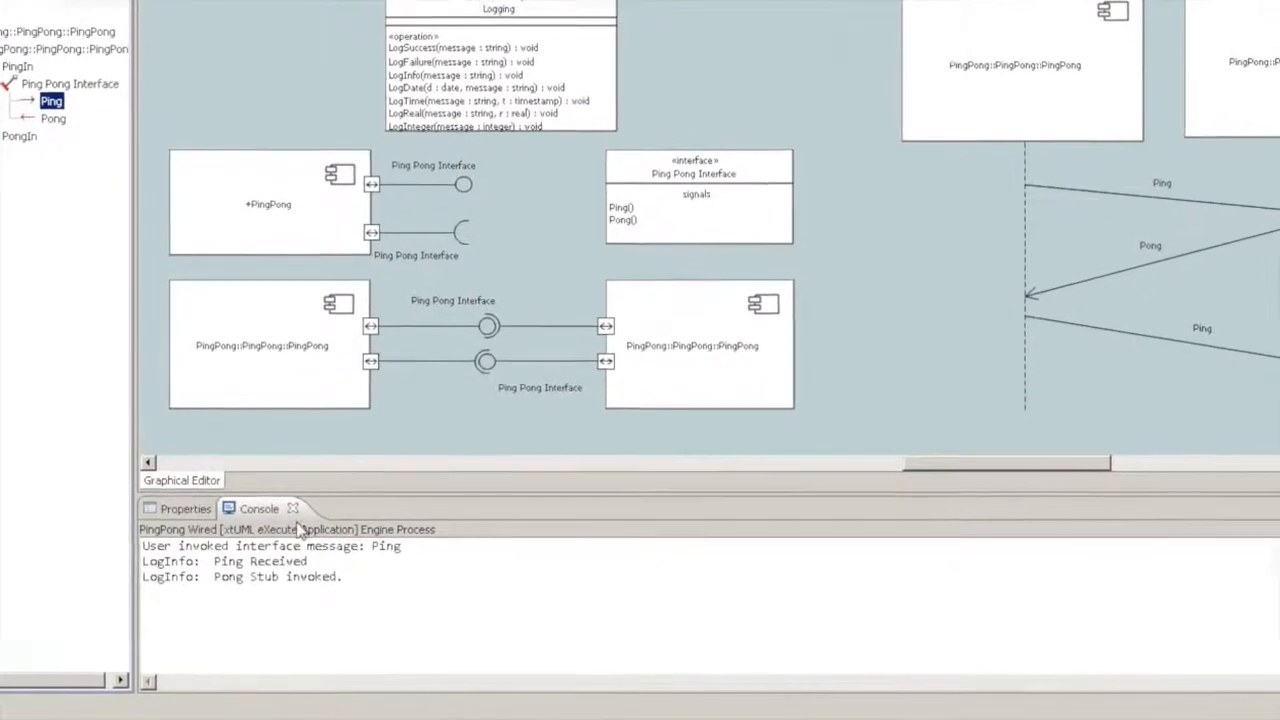
# - Highlight the Pong Stub invoked line in the Console after the single instance received Ping
pyautogui.click(250, 555)
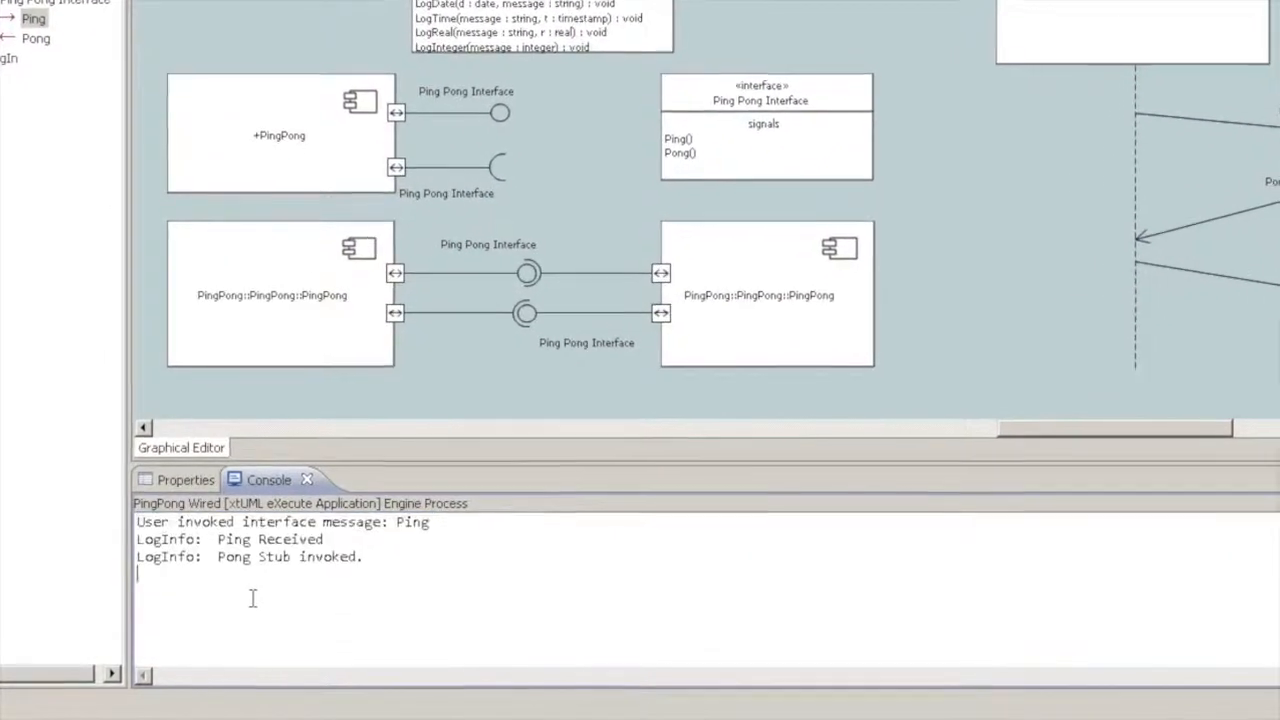
pyautogui.moveTo(360, 562); pyautogui.dragTo(125, 540)
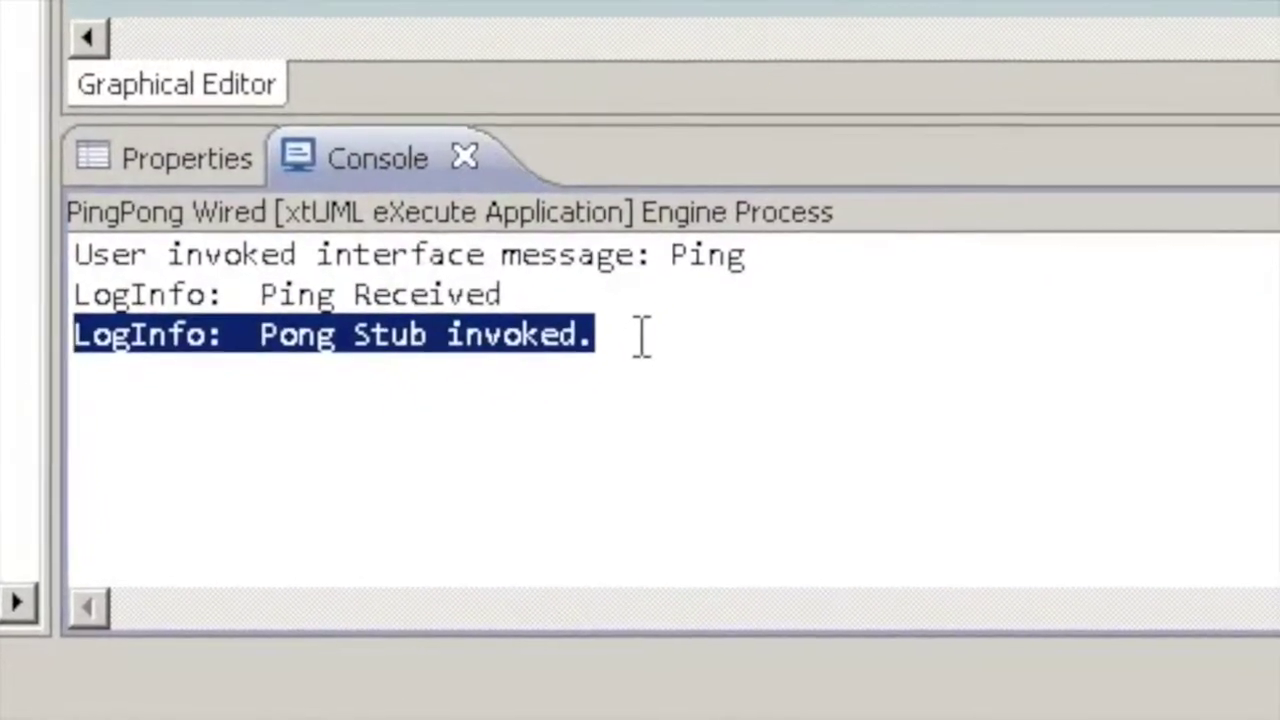
pyautogui.click(641, 336)
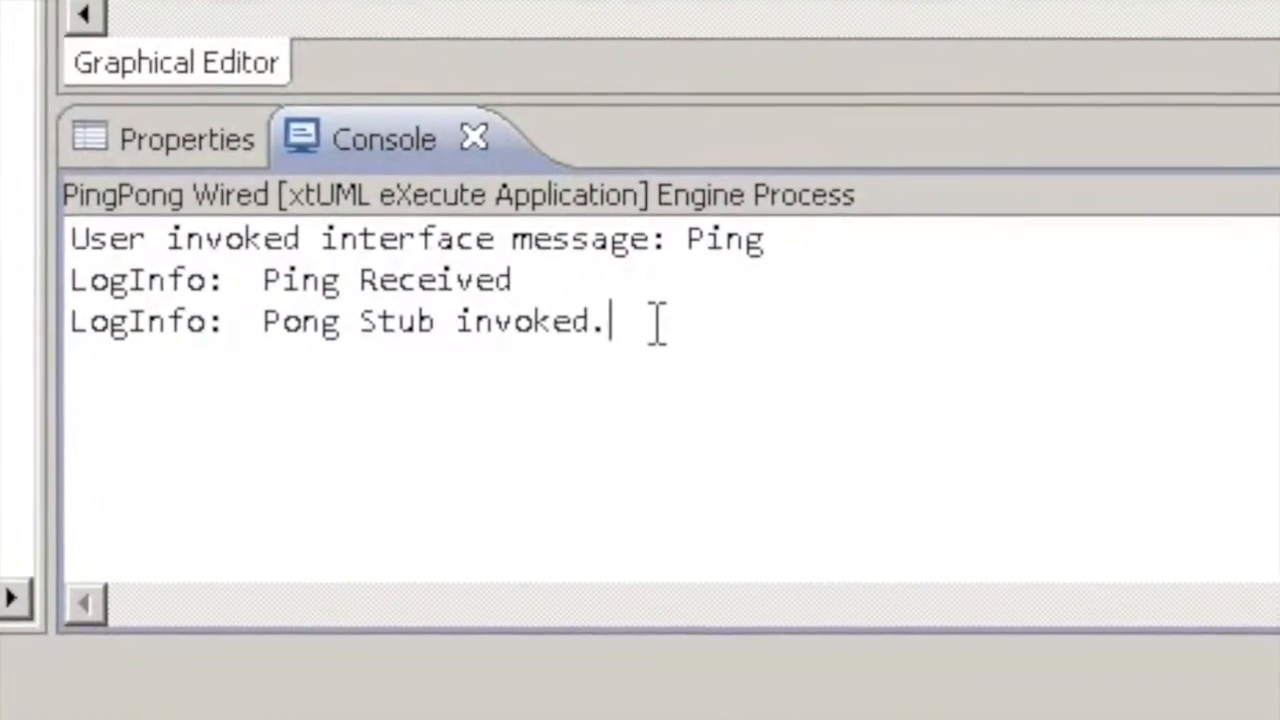